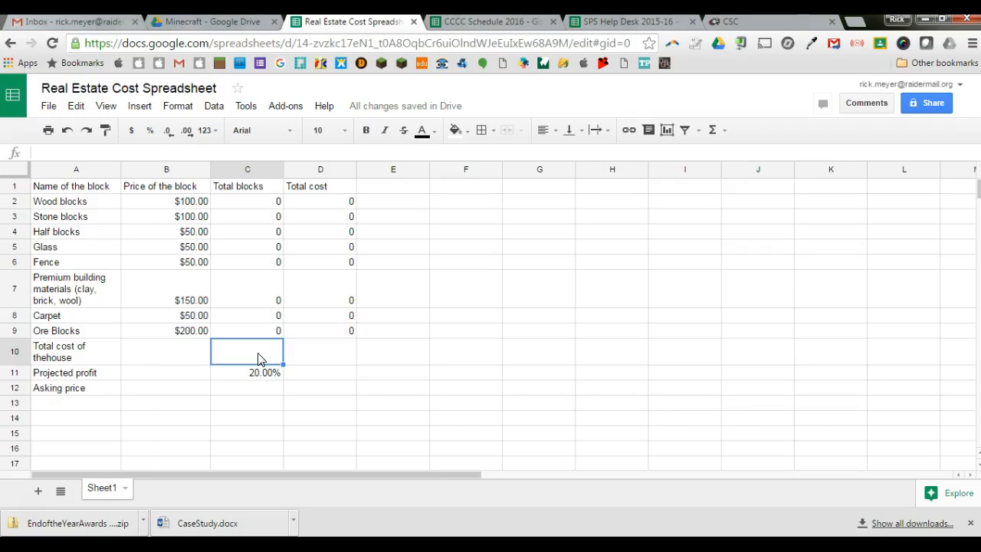
- Correct the row label in A10 to read "Total cost of the house"
{"action": "key", "text": "XF86MonBrightnessUp"}
{"action": "left_click", "coordinate": [254, 201]}
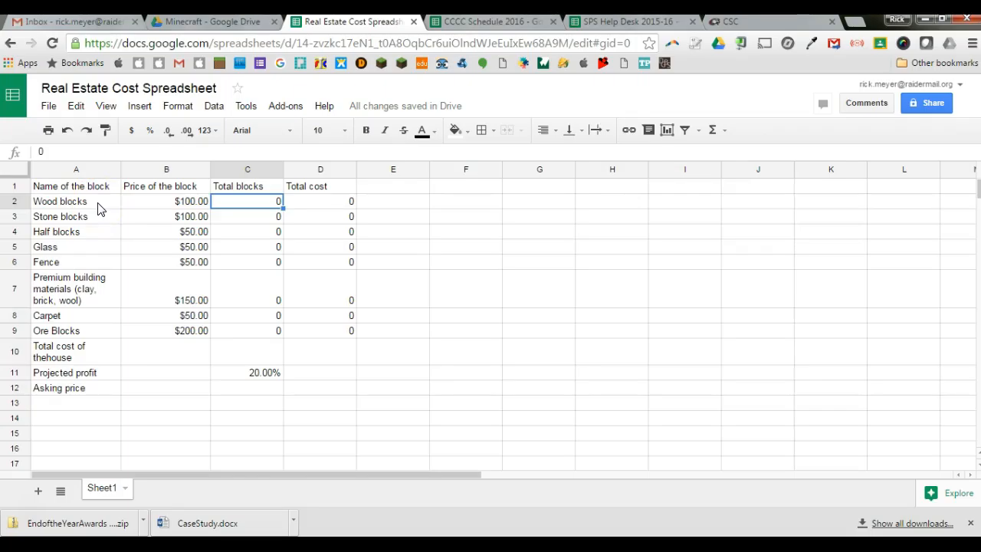
{"action": "left_click", "coordinate": [50, 360]}
{"action": "double_click", "coordinate": [48, 358]}
{"action": "left_click", "coordinate": [80, 349]}
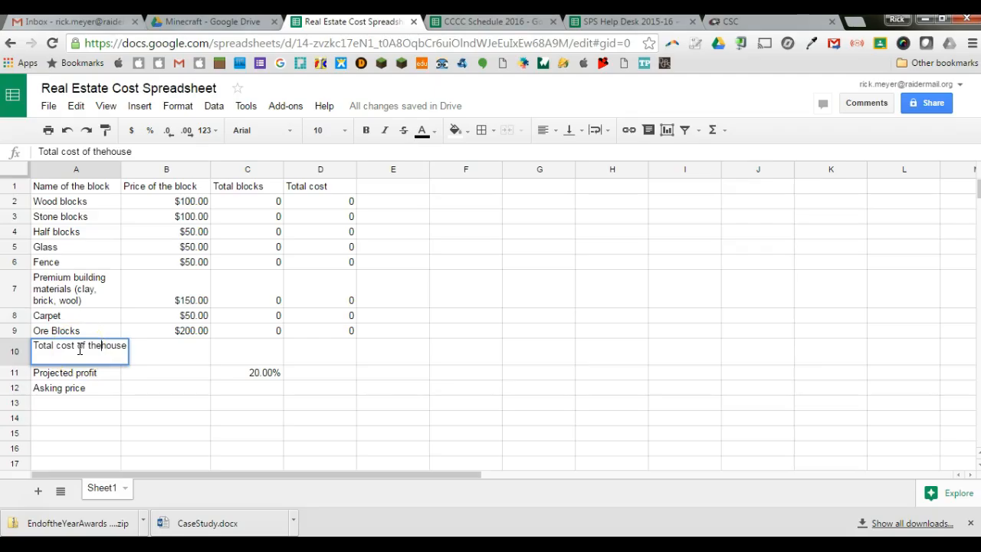
{"action": "key", "text": "Tab"}
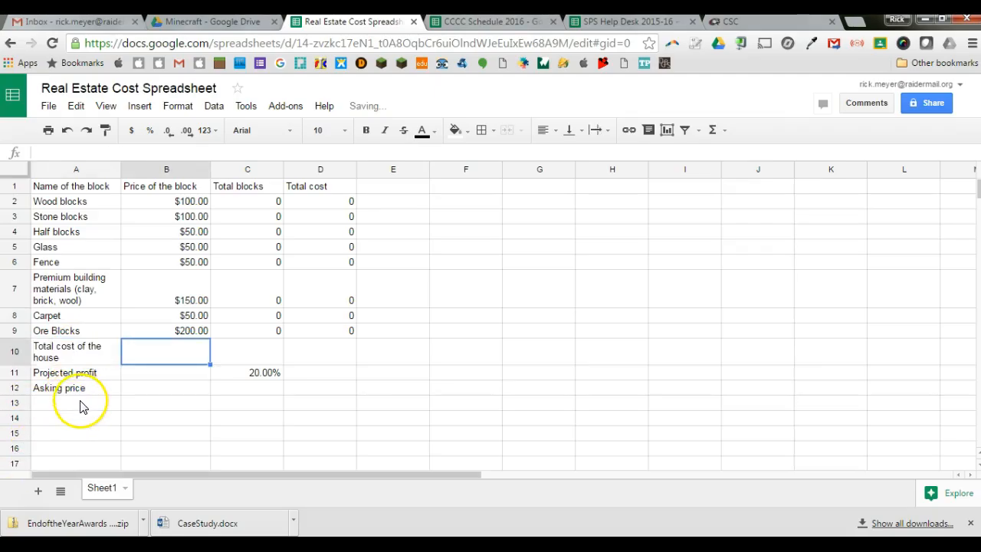
- Set the total number of wood blocks in C2 to 50
{"action": "left_click", "coordinate": [262, 204]}
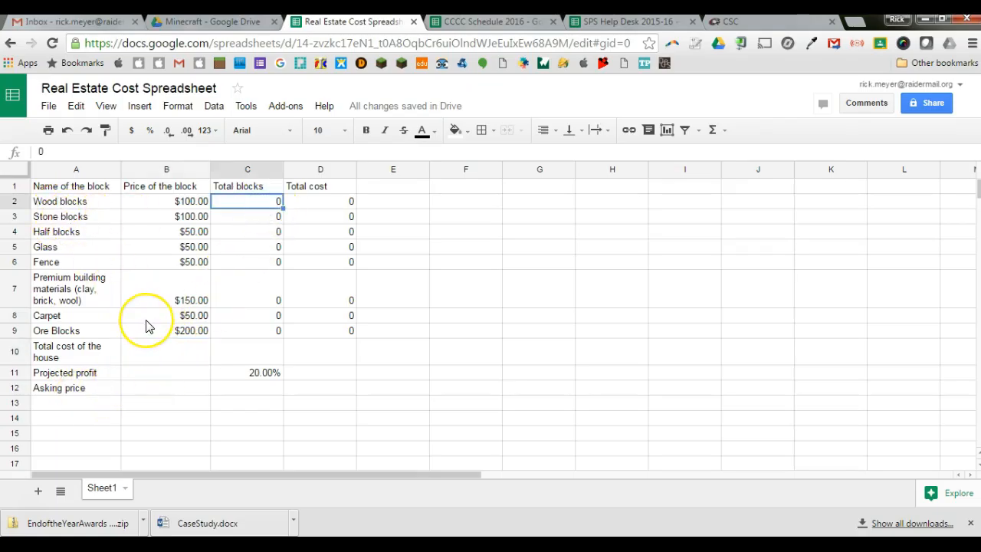
{"action": "type", "text": "5"}
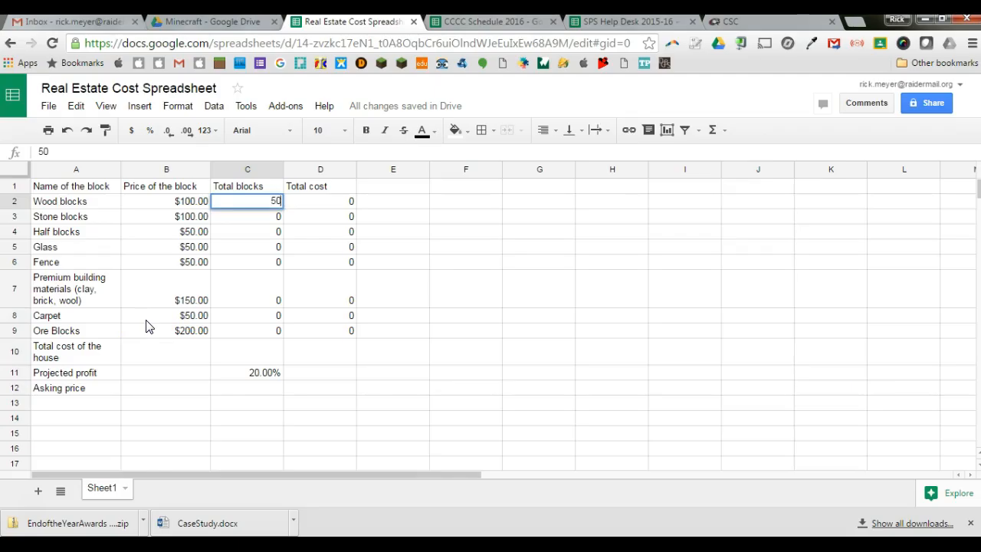
{"action": "key", "text": "Return"}
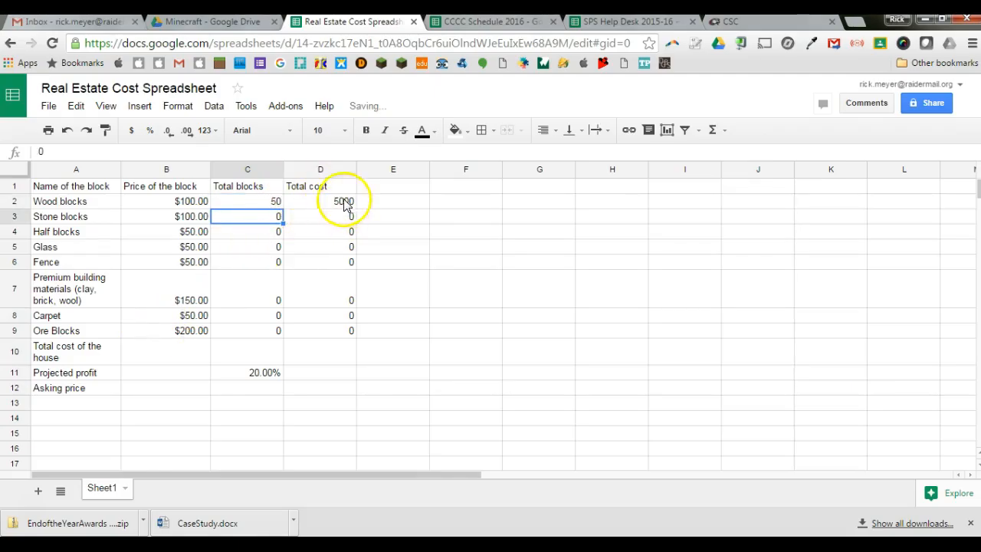
- Format the whole Total cost column D as currency
{"action": "left_click", "coordinate": [313, 168]}
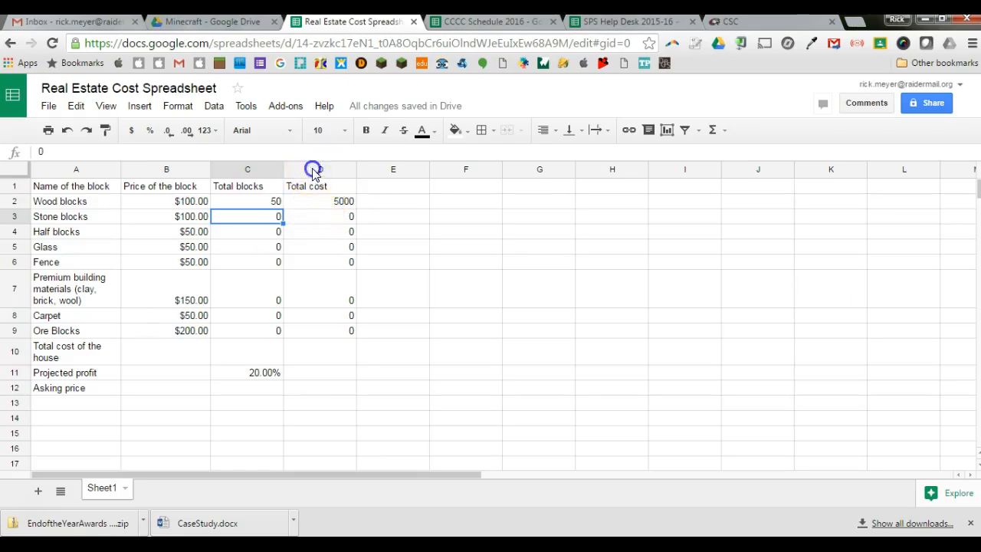
{"action": "left_click", "coordinate": [175, 105]}
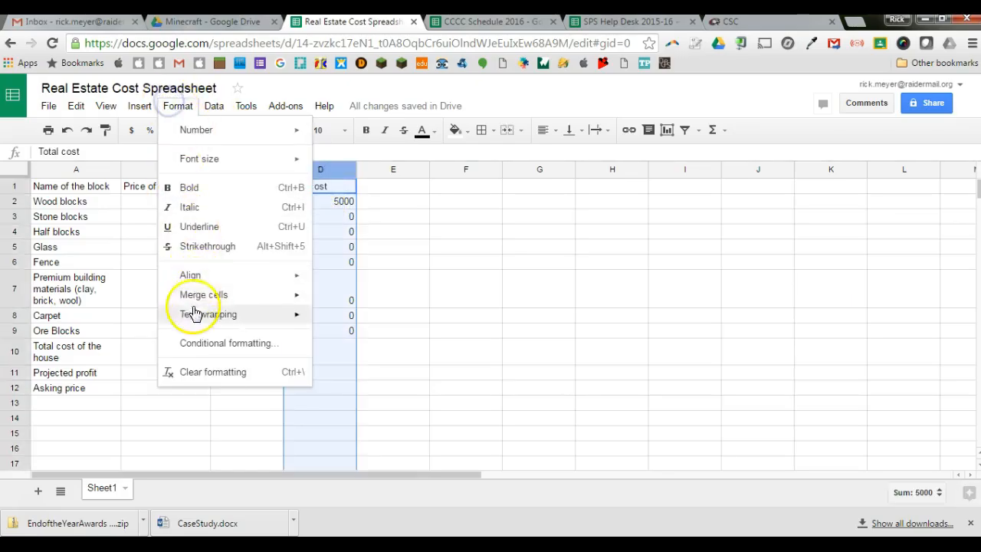
{"action": "mouse_move", "coordinate": [196, 130]}
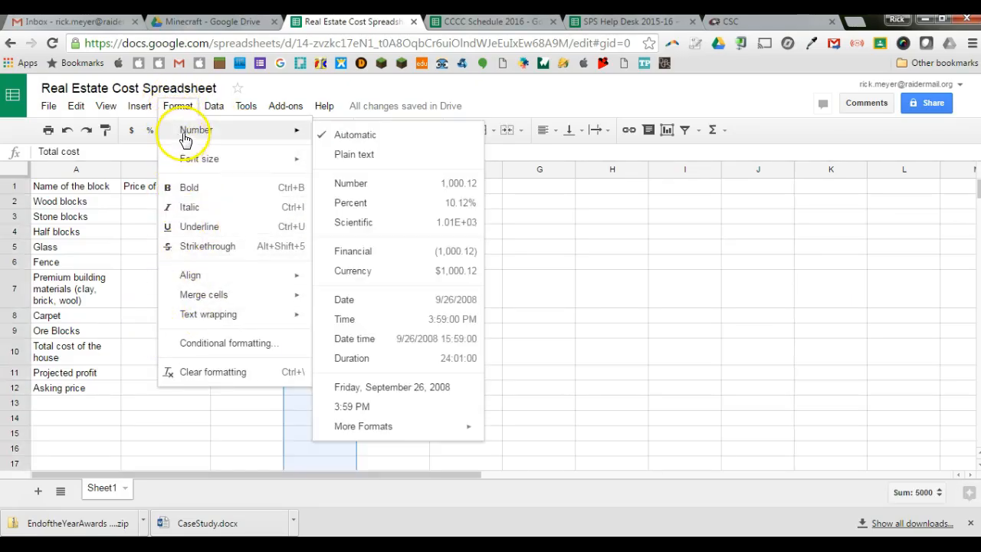
{"action": "left_click", "coordinate": [353, 272]}
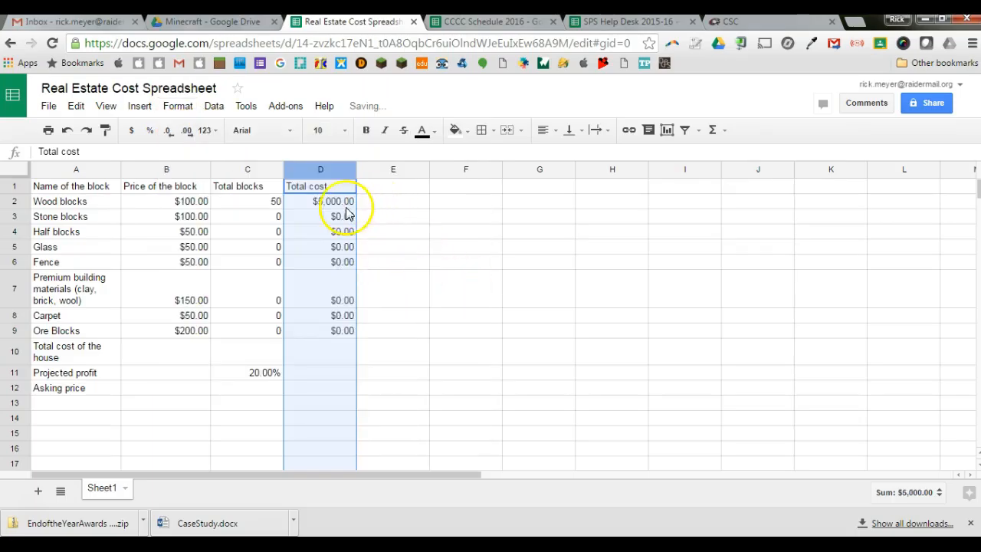
{"action": "left_click", "coordinate": [322, 220]}
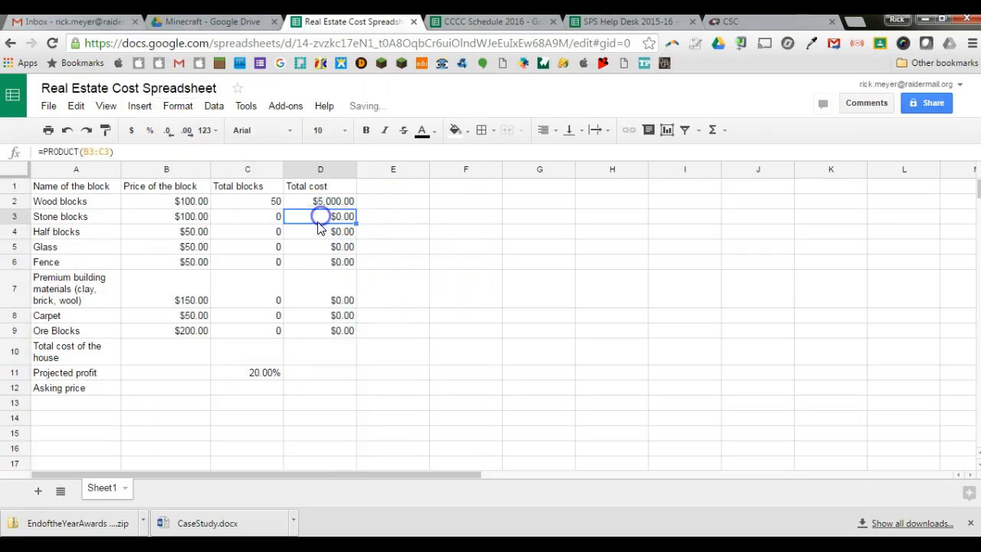
- Enter the total block counts of 50 for stone blocks and 10 for glass
{"action": "left_click", "coordinate": [268, 220]}
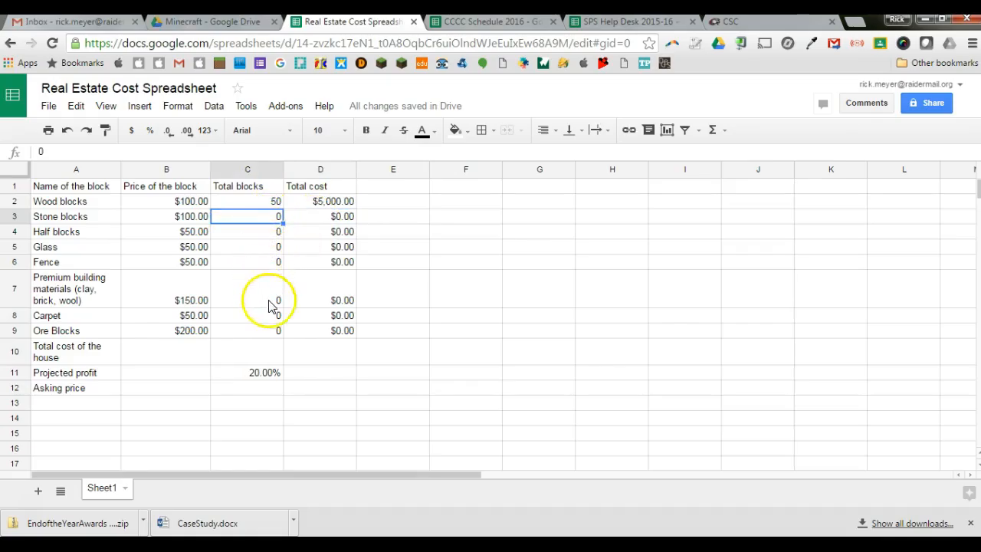
{"action": "type", "text": "50"}
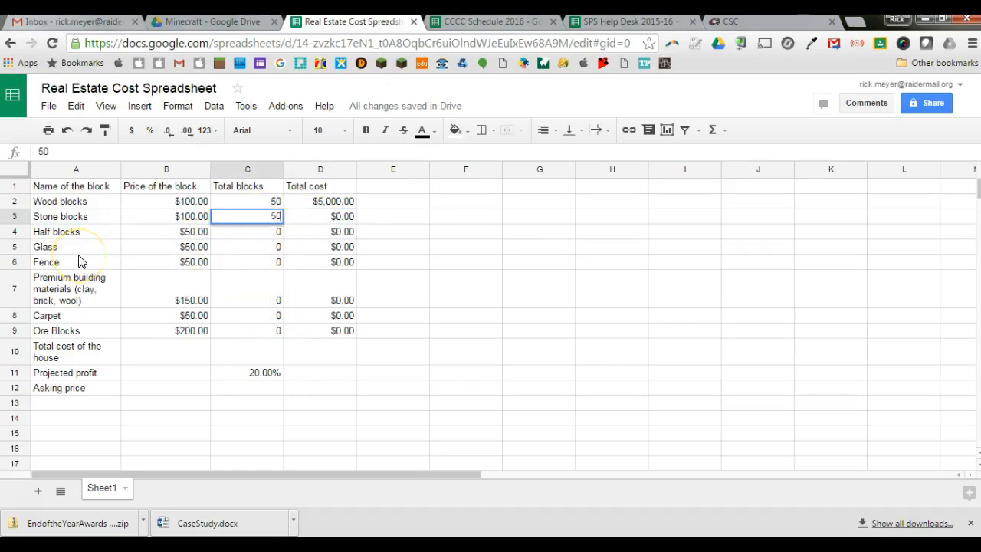
{"action": "key", "text": "Return"}
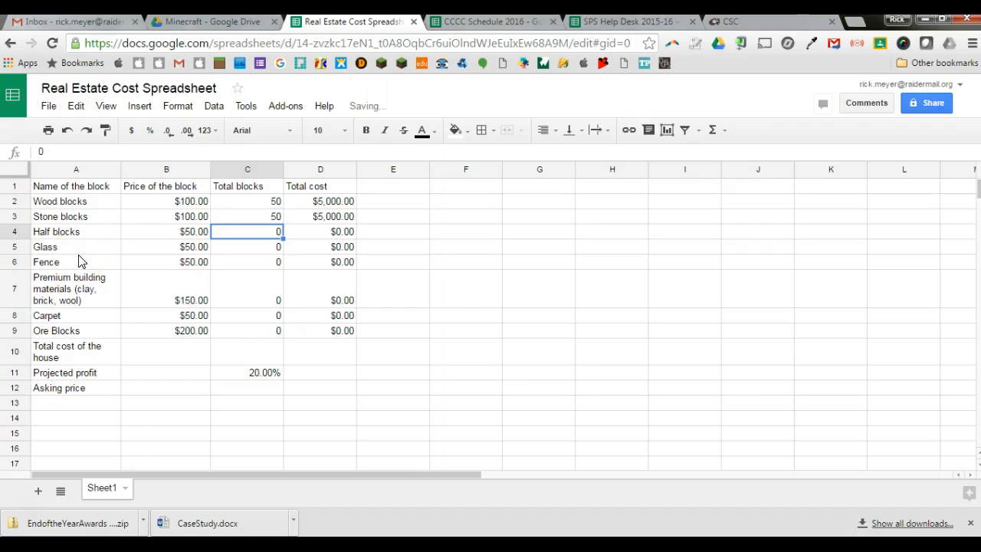
{"action": "left_click", "coordinate": [259, 247]}
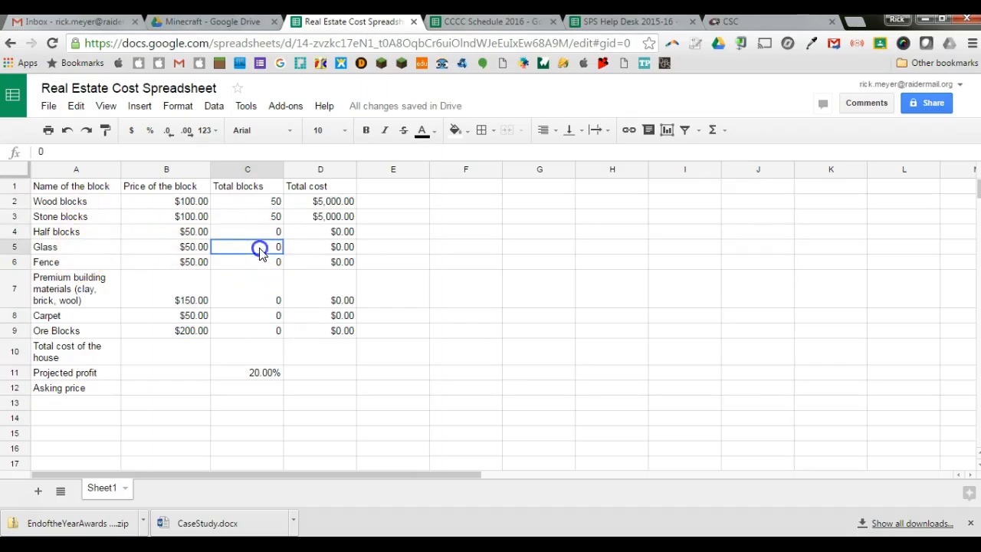
{"action": "type", "text": "10"}
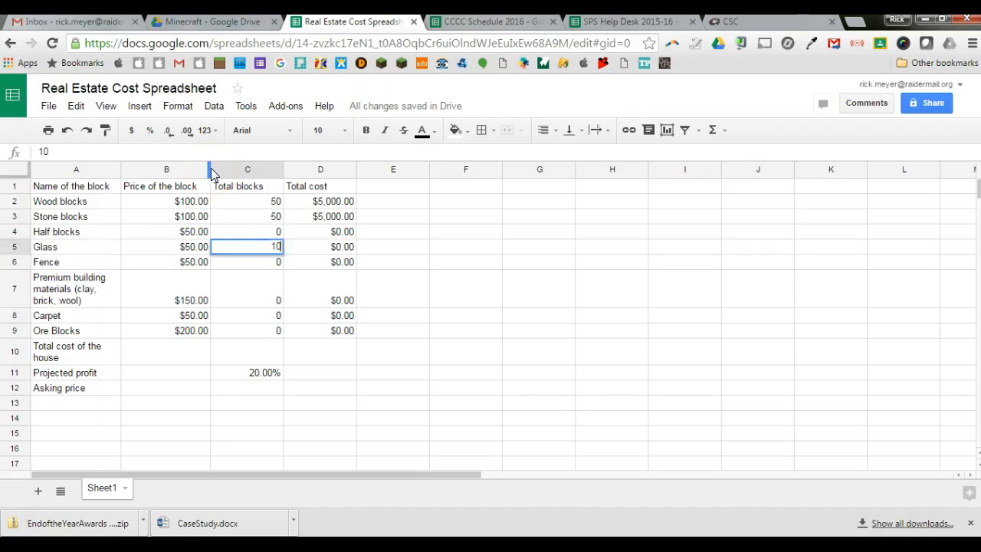
{"action": "key", "text": "Return"}
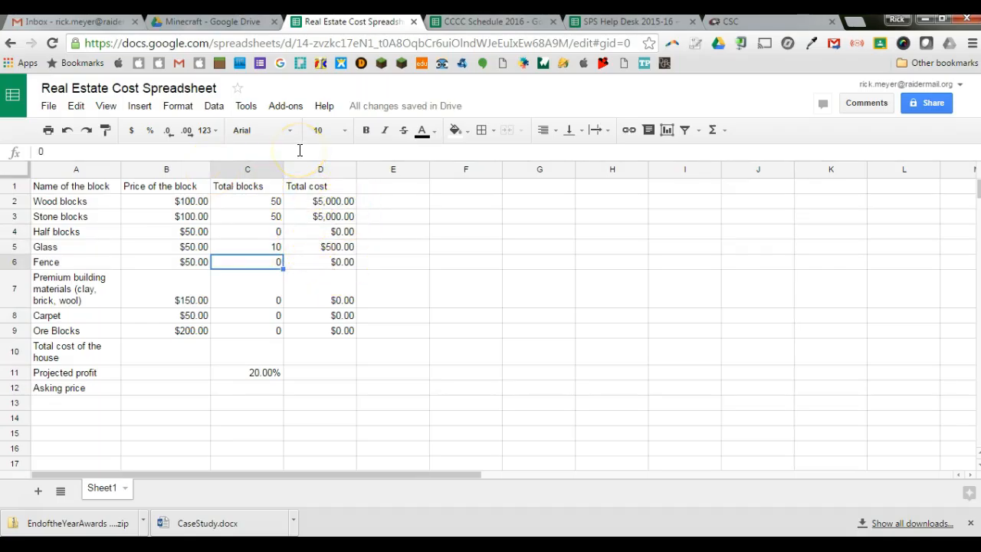
- Enter the total block counts of 13 for fence, 6 for premium building materials, 75 for carpet and 65 for ore blocks
{"action": "type", "text": "13"}
{"action": "key", "text": "Return"}
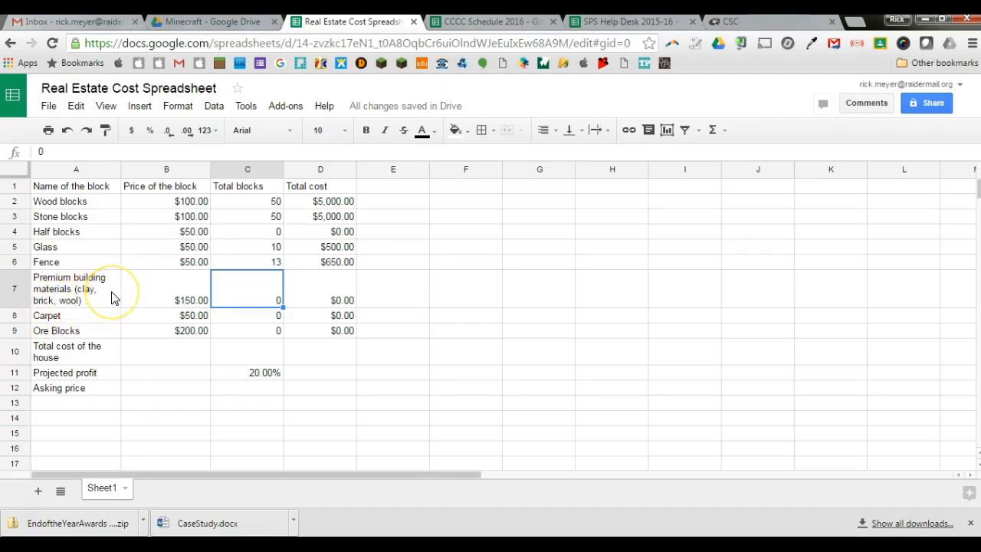
{"action": "type", "text": "6"}
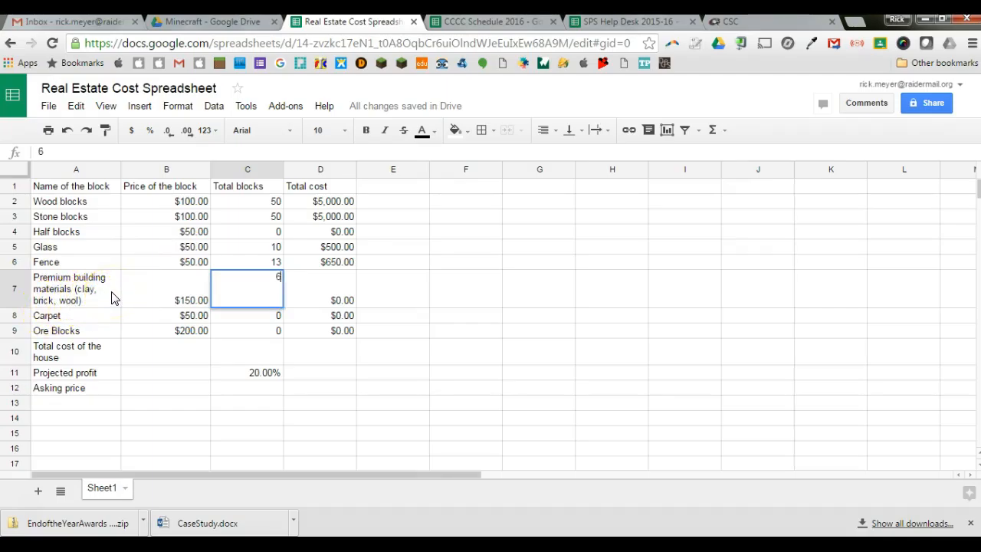
{"action": "key", "text": "Return"}
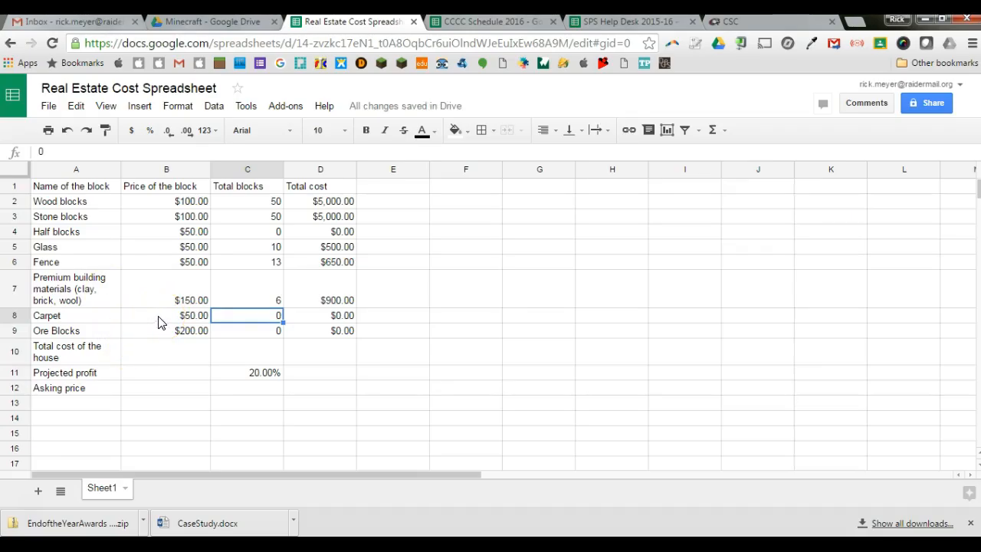
{"action": "type", "text": "75"}
{"action": "key", "text": "Return"}
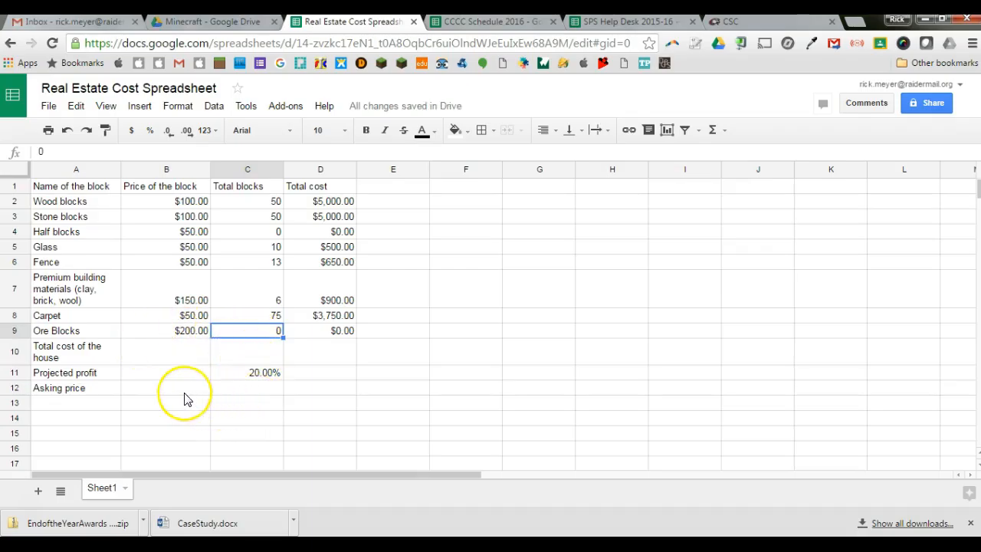
{"action": "type", "text": "65"}
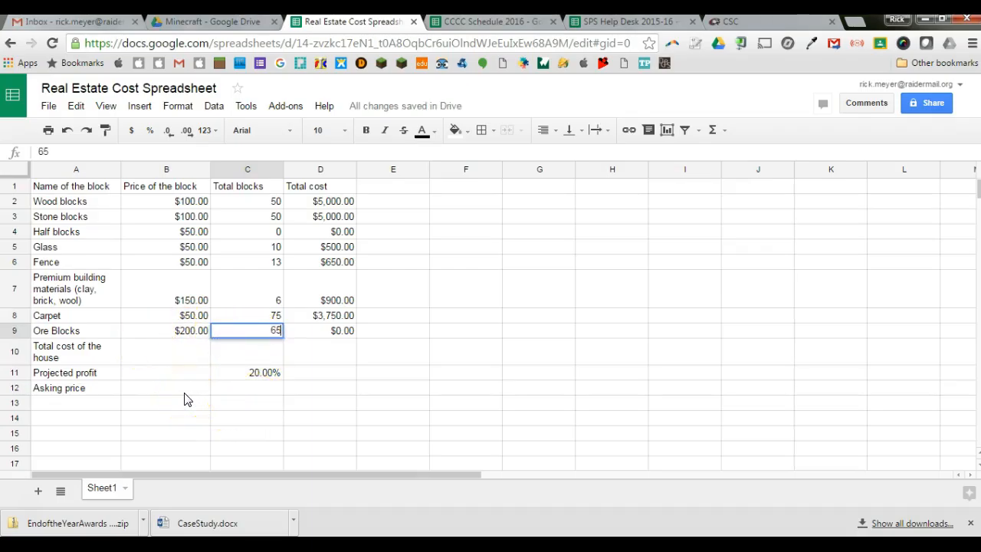
{"action": "key", "text": "Return"}
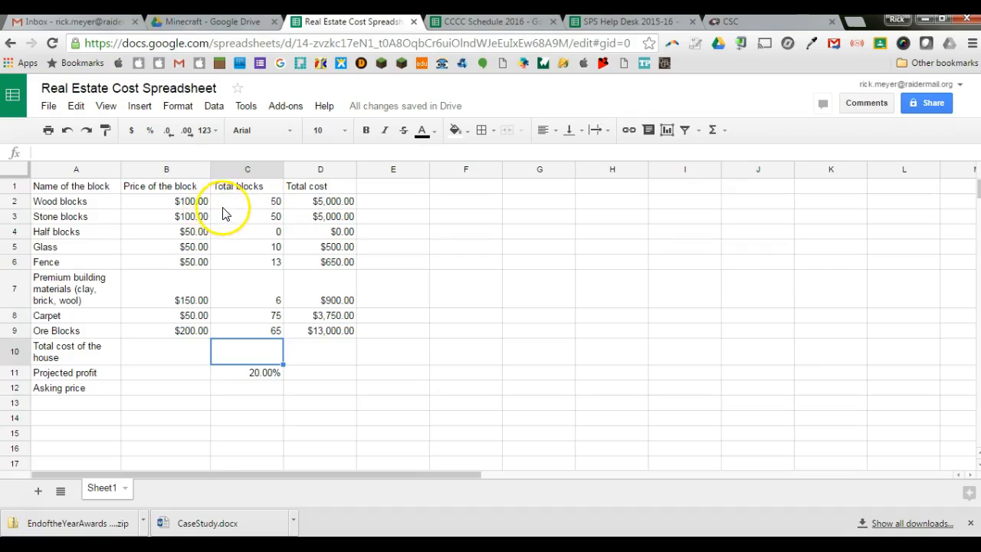
- Test the wood blocks' total cost formula by changing the block price to $500 and restoring it to $100
{"action": "left_click", "coordinate": [300, 202]}
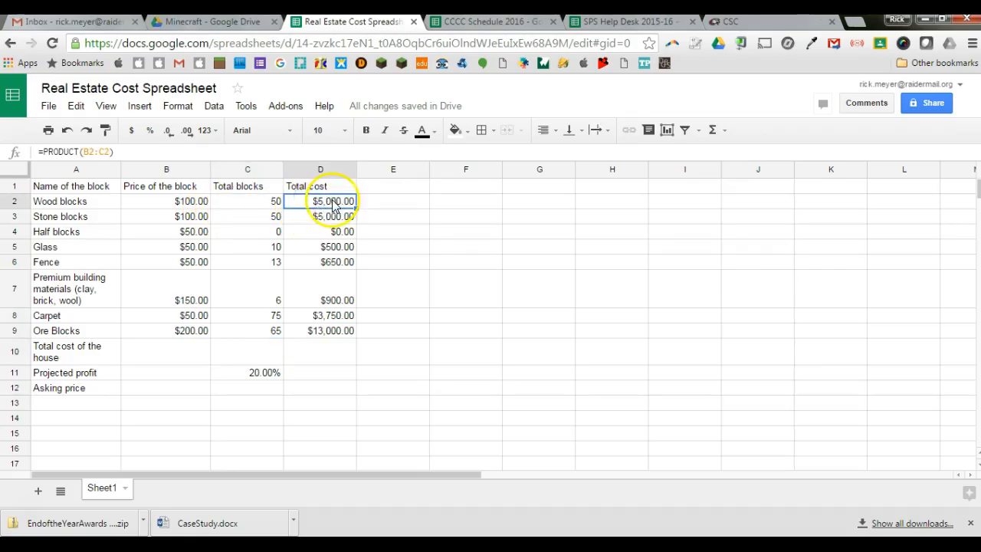
{"action": "left_click", "coordinate": [77, 152]}
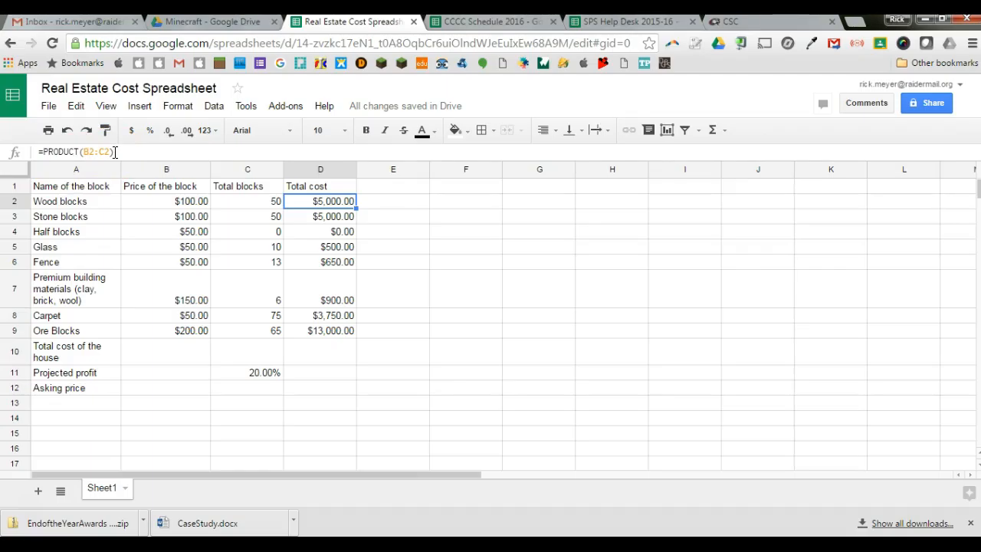
{"action": "left_click", "coordinate": [185, 202]}
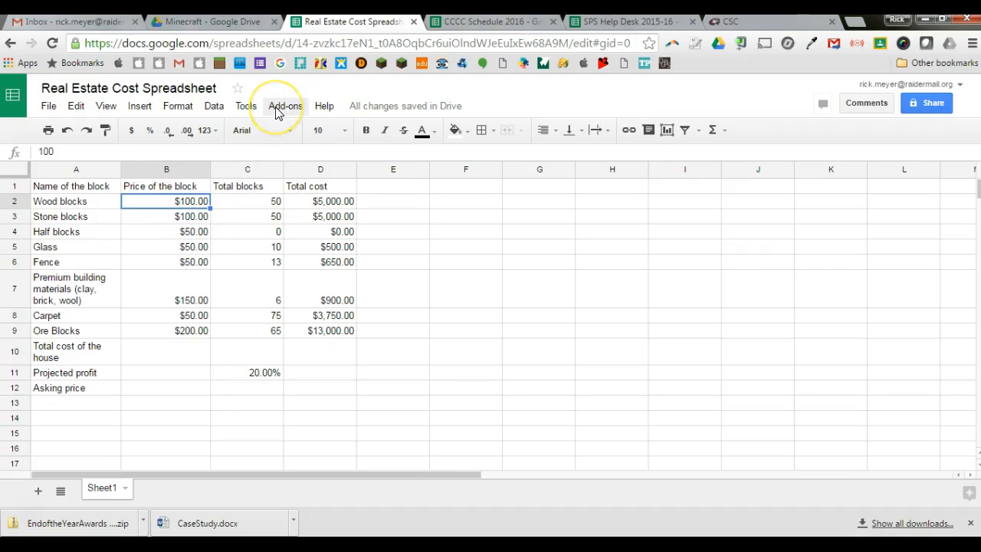
{"action": "type", "text": "500"}
{"action": "key", "text": "Return"}
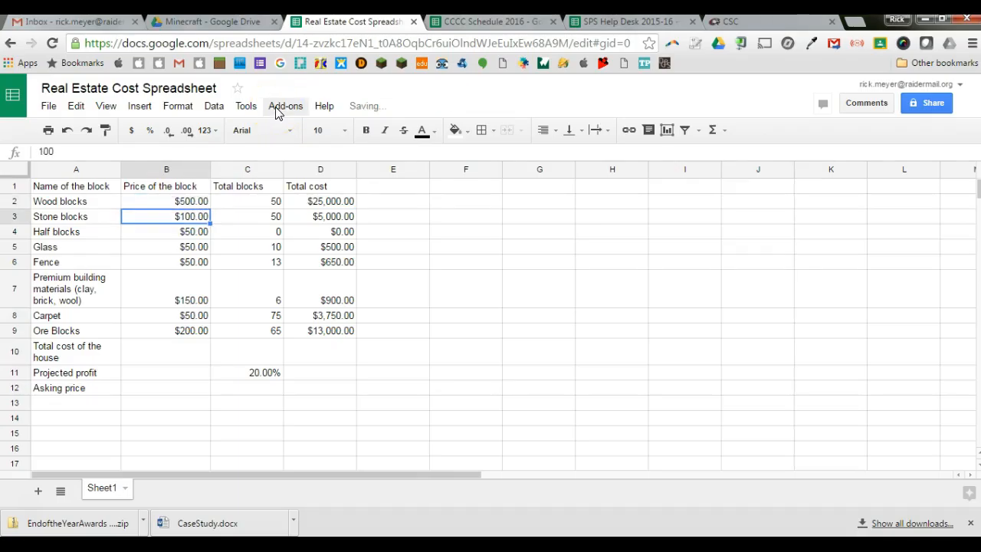
{"action": "left_click", "coordinate": [187, 202]}
{"action": "type", "text": "100"}
{"action": "key", "text": "Return"}
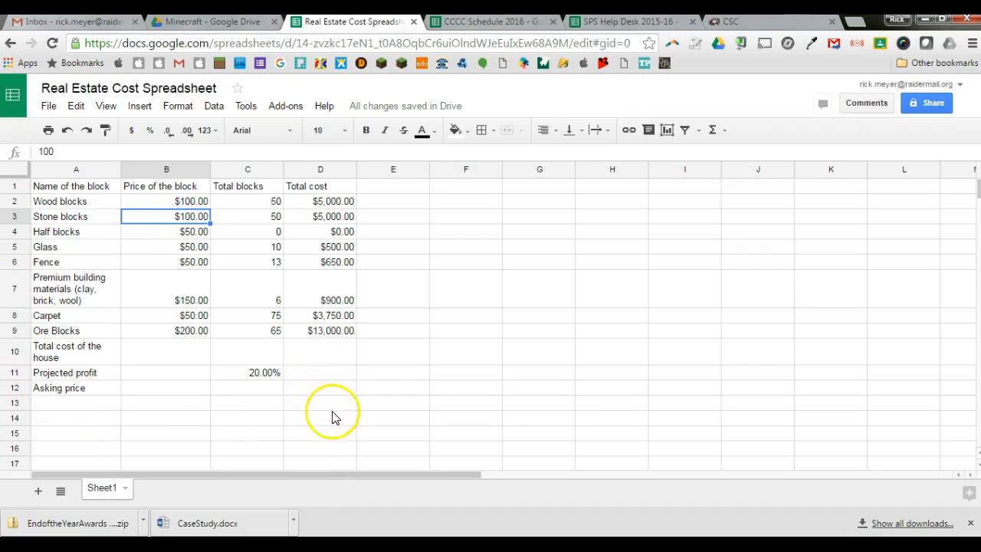
- Check which number format is applied to the house's total cost cell D10
{"action": "left_click", "coordinate": [322, 352]}
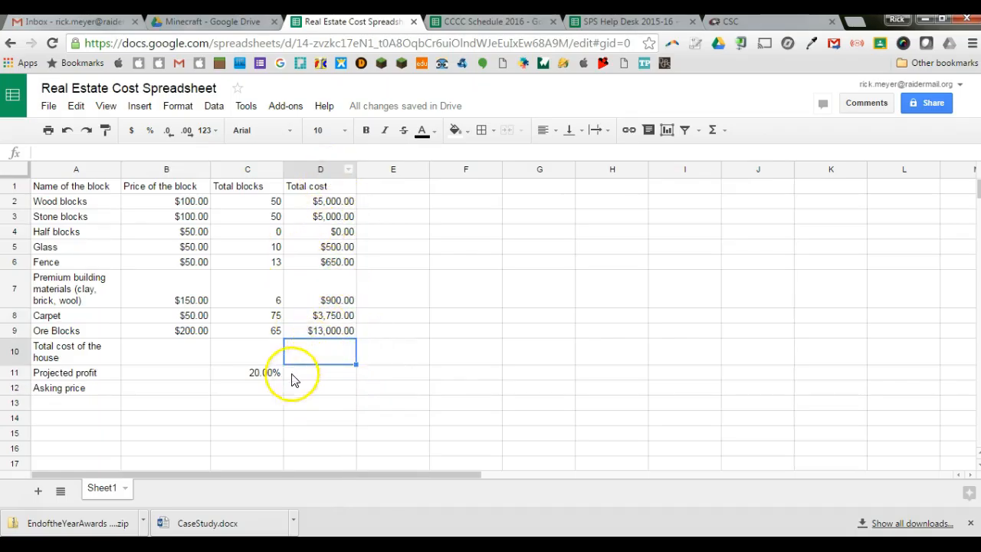
{"action": "left_click", "coordinate": [177, 107]}
{"action": "mouse_move", "coordinate": [194, 137]}
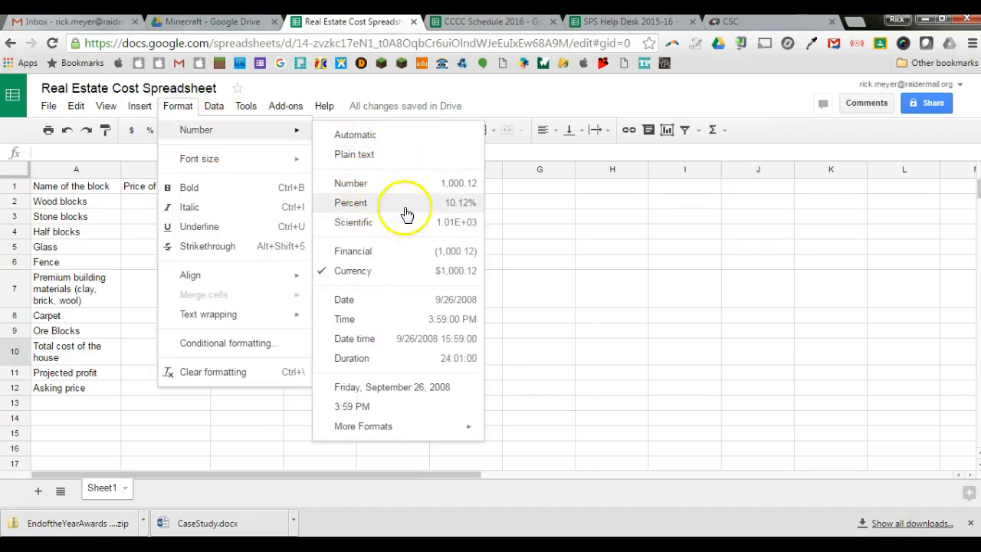
{"action": "left_click", "coordinate": [260, 443]}
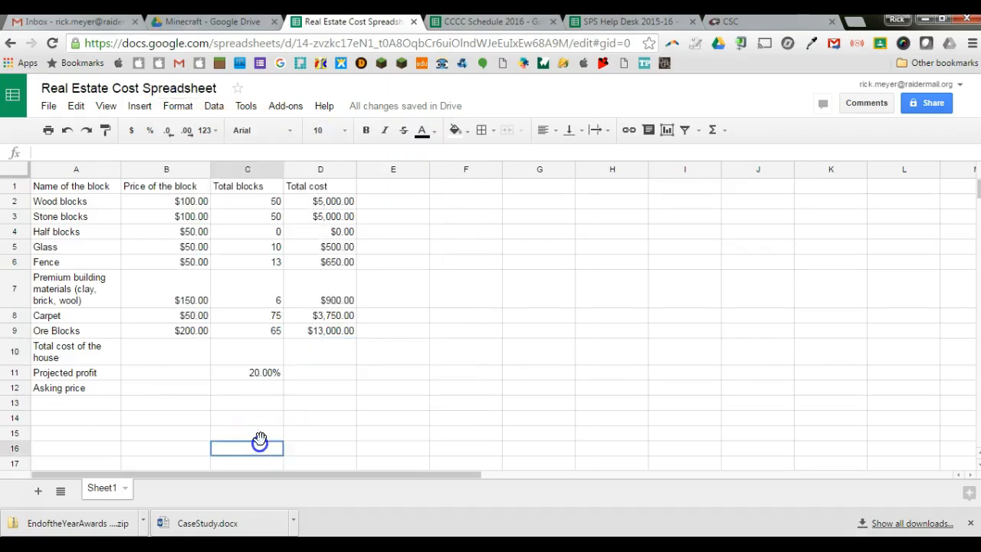
- Check the number format of the projected profit cell C11 and set its value to 25%
{"action": "left_click", "coordinate": [263, 372]}
{"action": "left_click", "coordinate": [178, 108]}
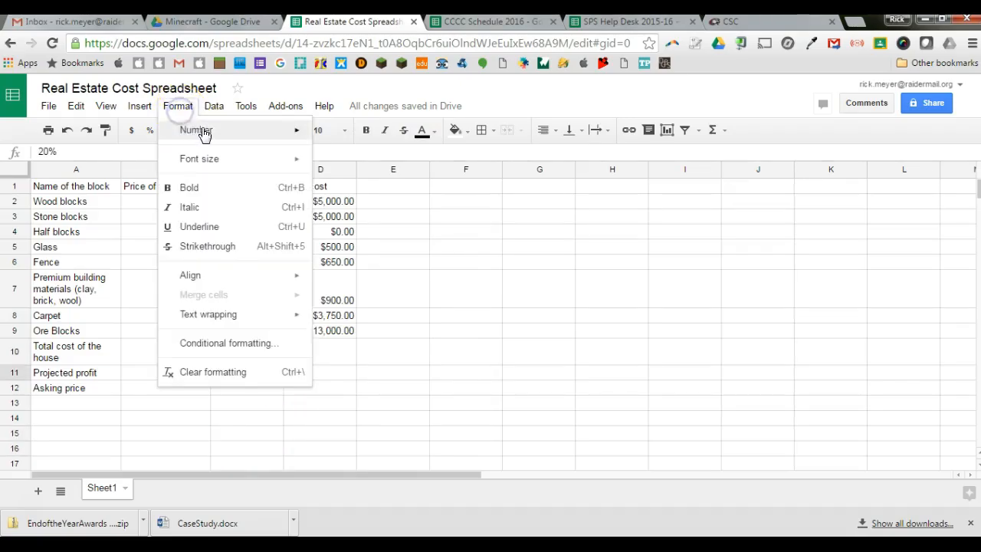
{"action": "mouse_move", "coordinate": [178, 131]}
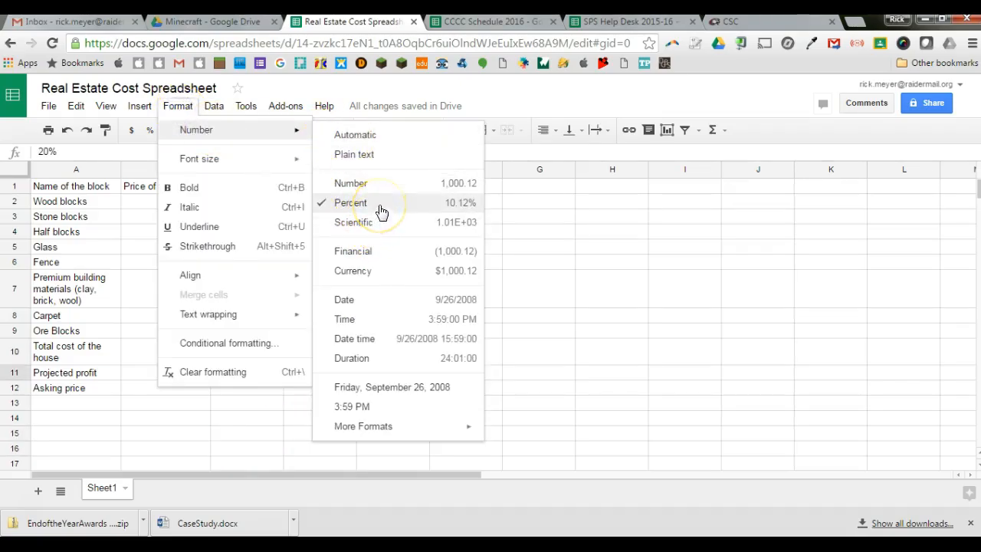
{"action": "left_click", "coordinate": [259, 370]}
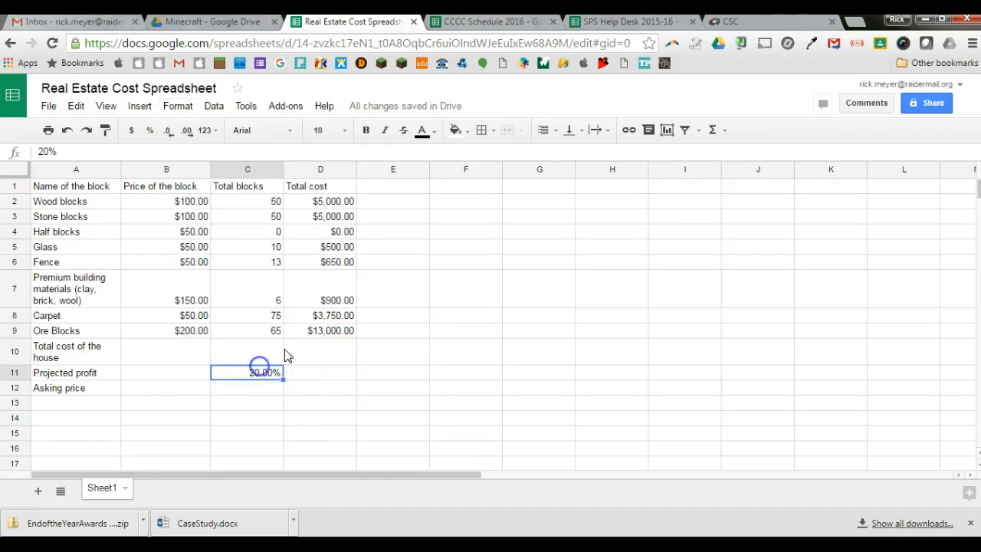
{"action": "type", "text": "25"}
{"action": "key", "text": "Return"}
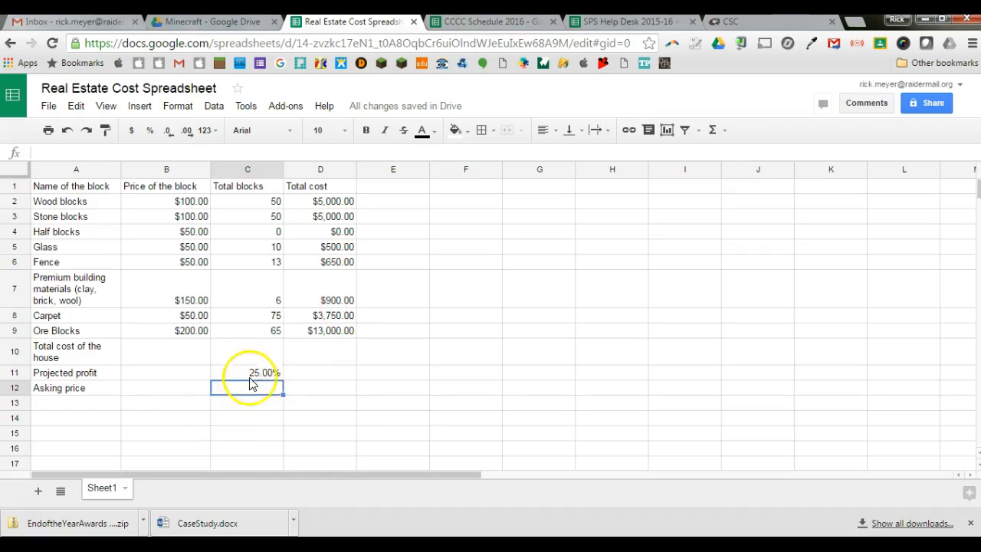
- Set the projected profit percentage in cell C11 to 20%
{"action": "left_click", "coordinate": [267, 377]}
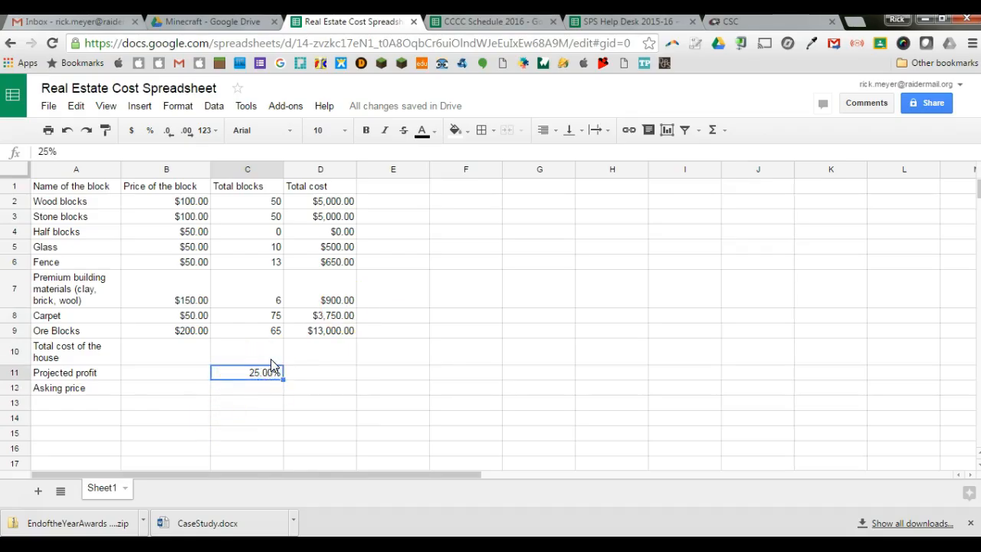
{"action": "key", "text": "Return"}
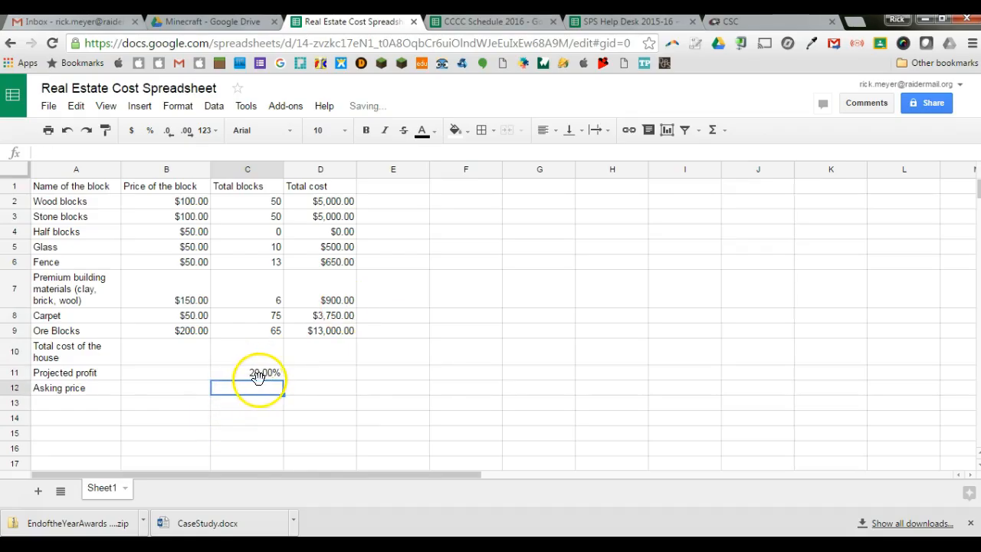
- Calculate the total cost of the house in cell D10 with the formula =SUM(D2:D9)
{"action": "left_click", "coordinate": [321, 354]}
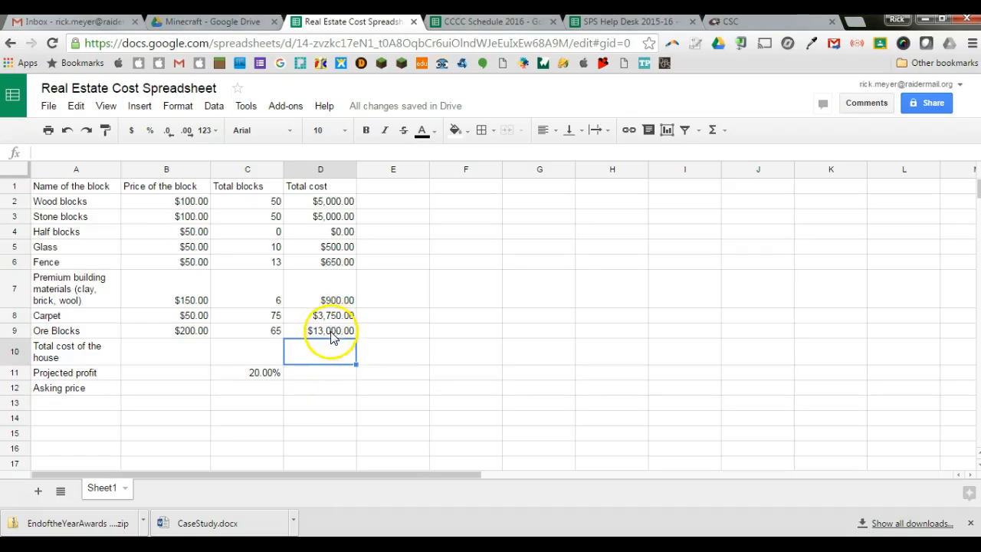
{"action": "left_click", "coordinate": [331, 354]}
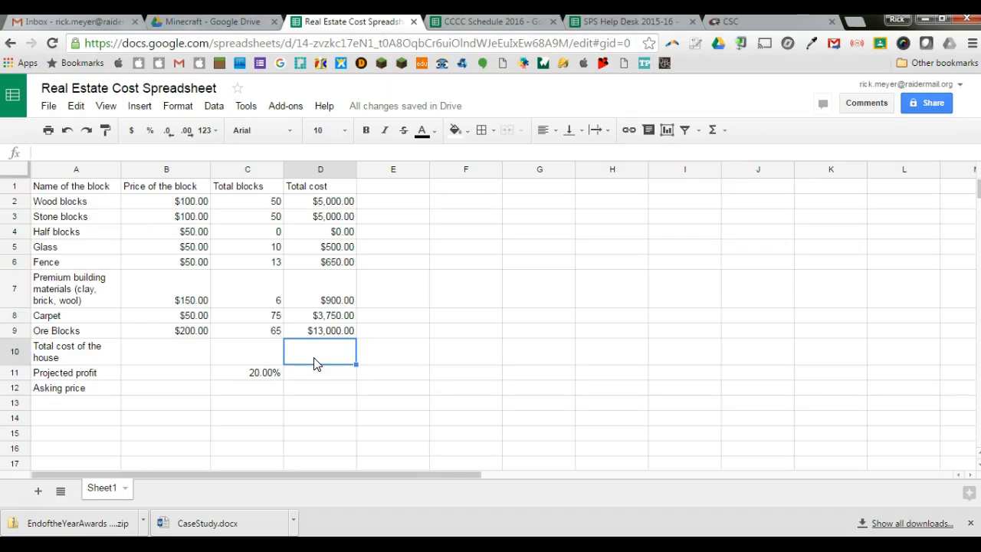
{"action": "type", "text": "="}
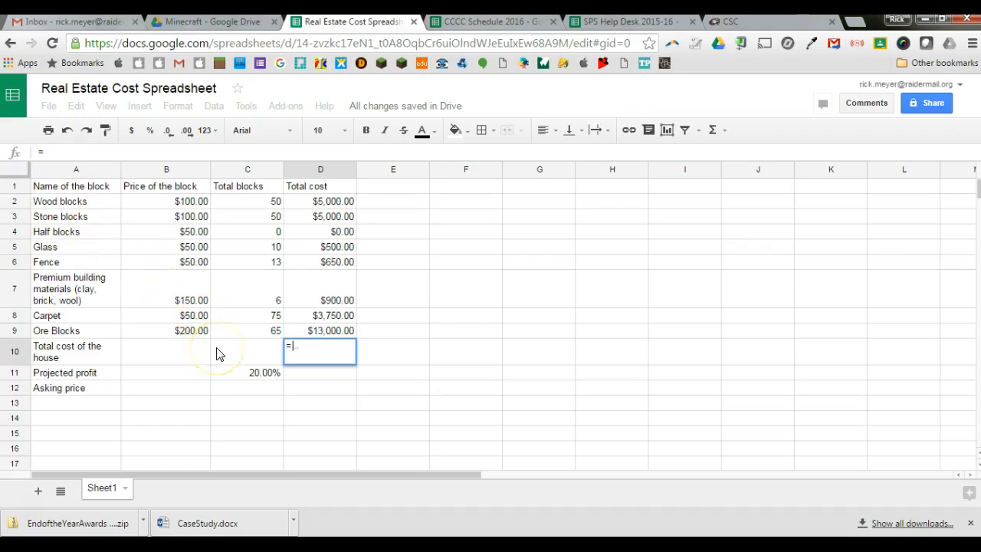
{"action": "type", "text": "sum"}
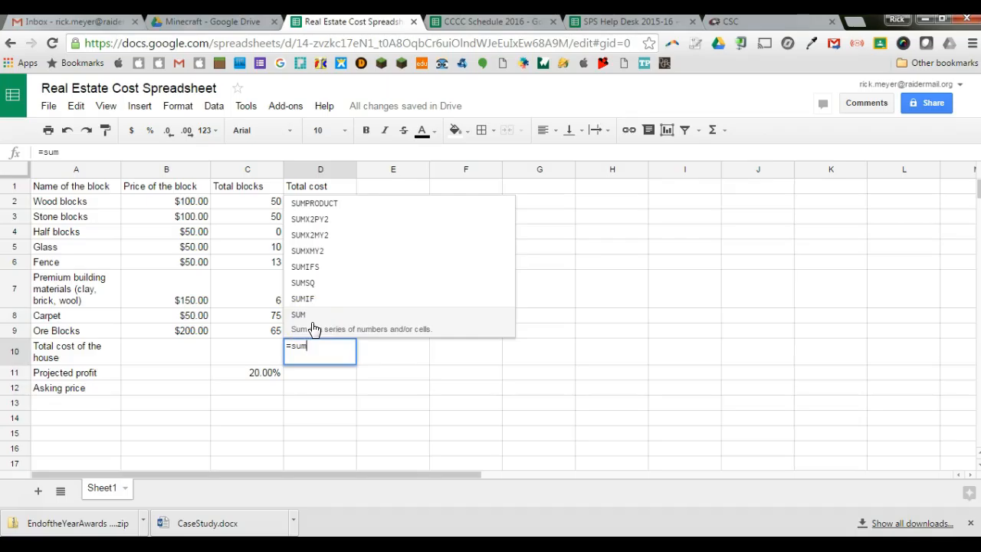
{"action": "left_click", "coordinate": [314, 328]}
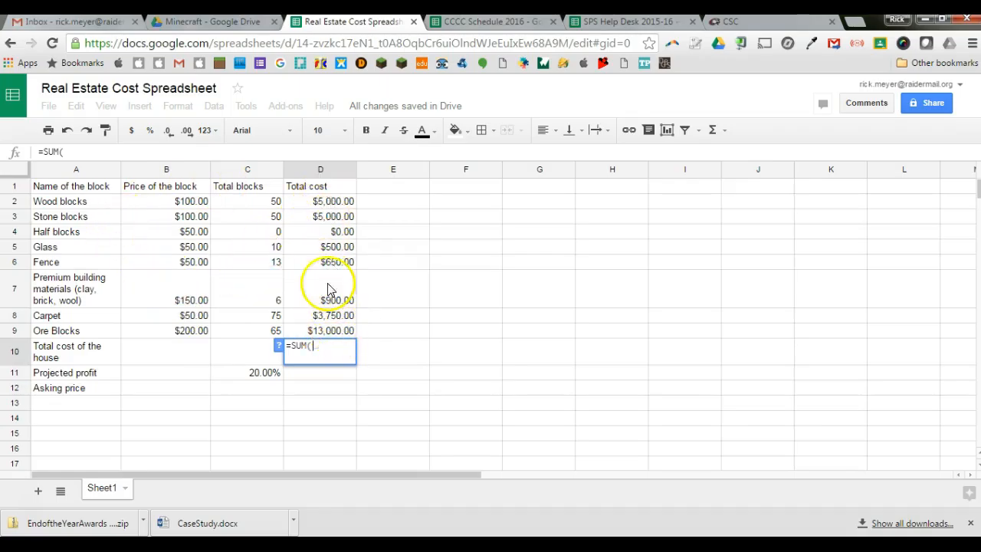
{"action": "left_click", "coordinate": [328, 202]}
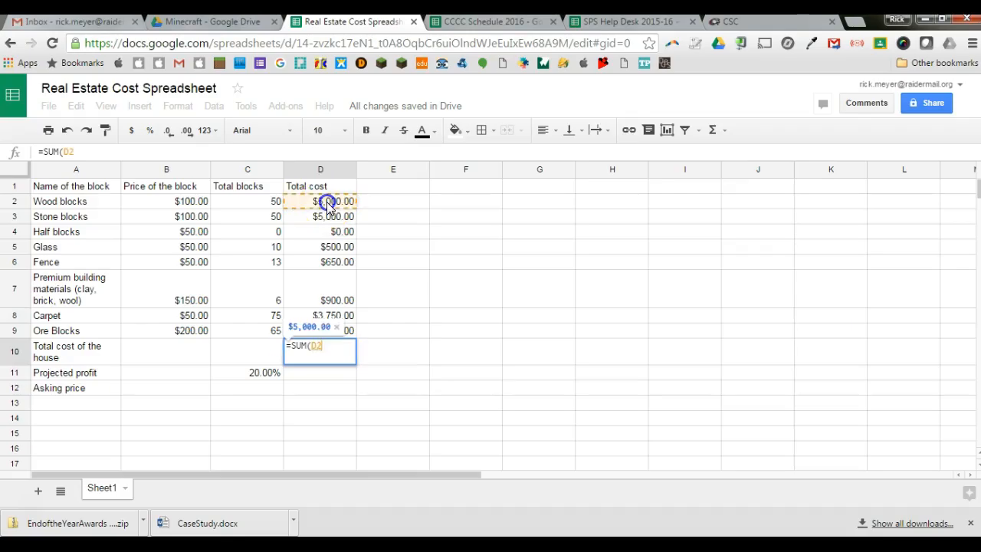
{"action": "left_click_drag", "start_coordinate": [328, 203], "coordinate": [319, 330]}
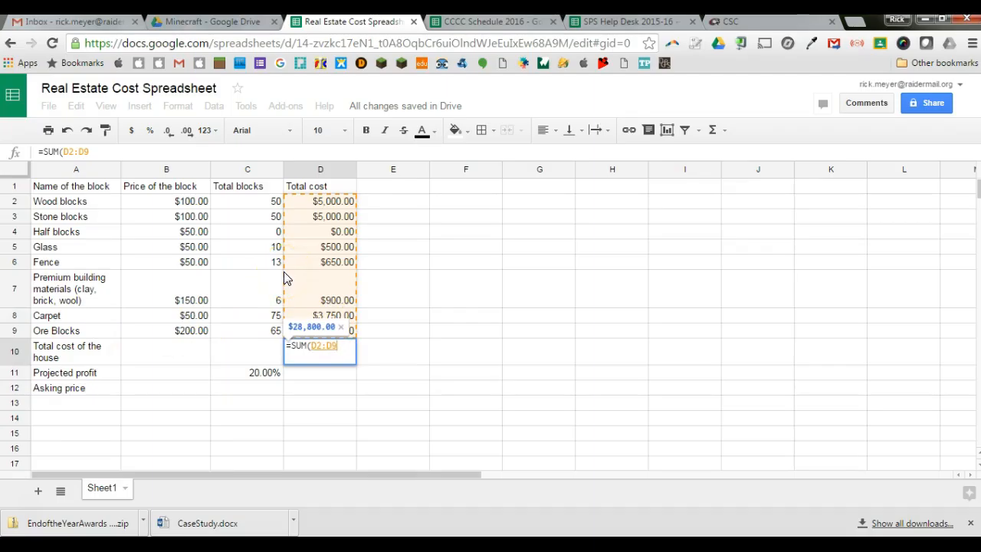
{"action": "type", "text": ")"}
{"action": "key", "text": "Return"}
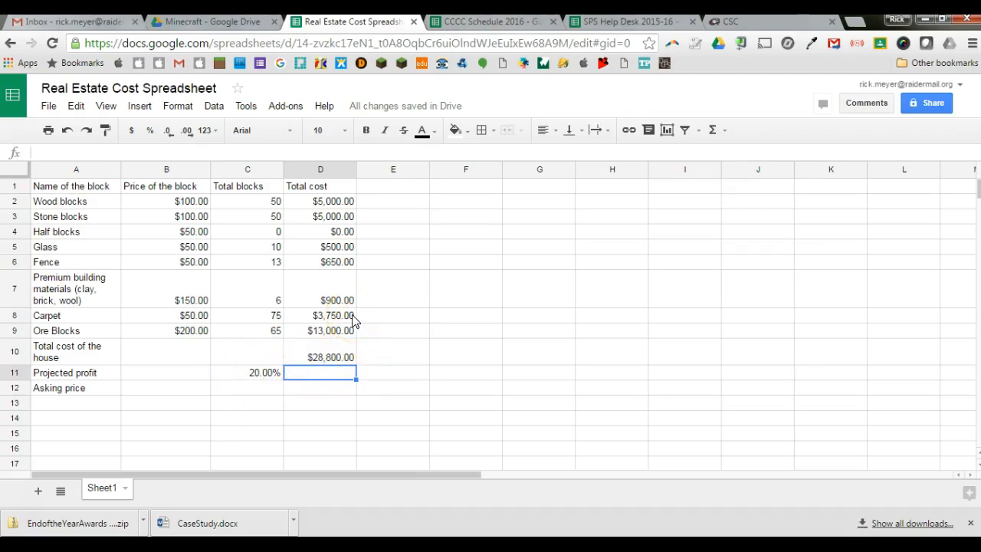
- Calculate the projected profit amount in cell D11 with the formula =PRODUCT(D10,C11)
{"action": "type", "text": "="}
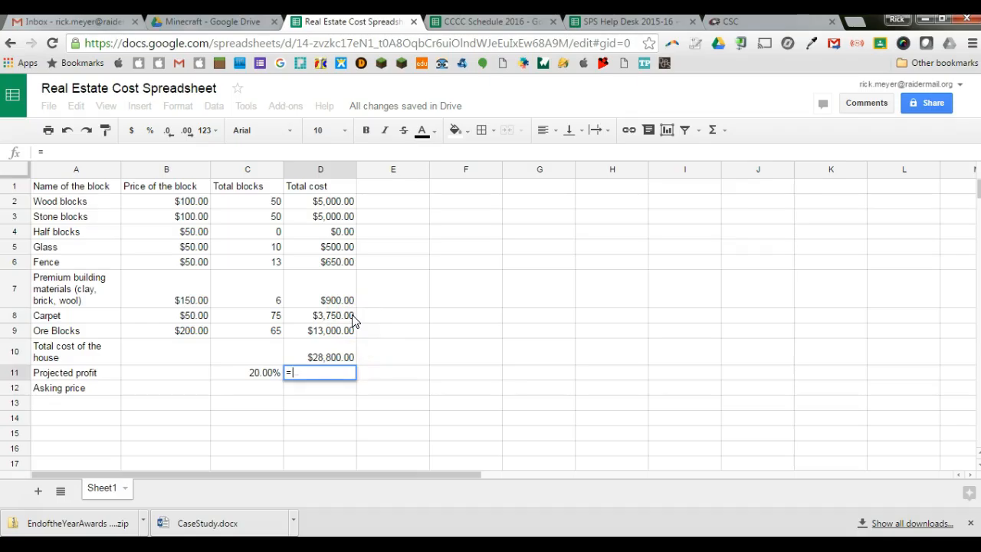
{"action": "type", "text": "produc"}
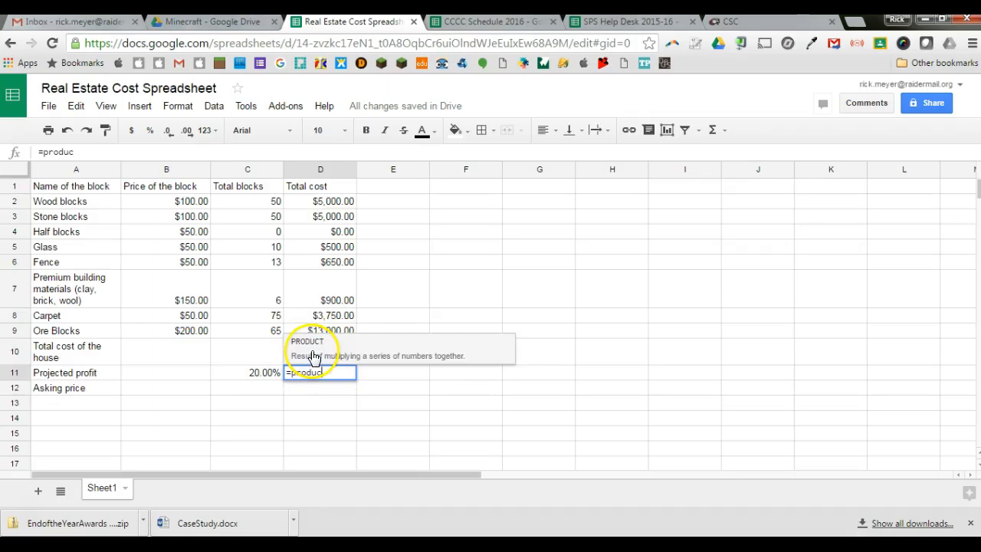
{"action": "left_click", "coordinate": [311, 350]}
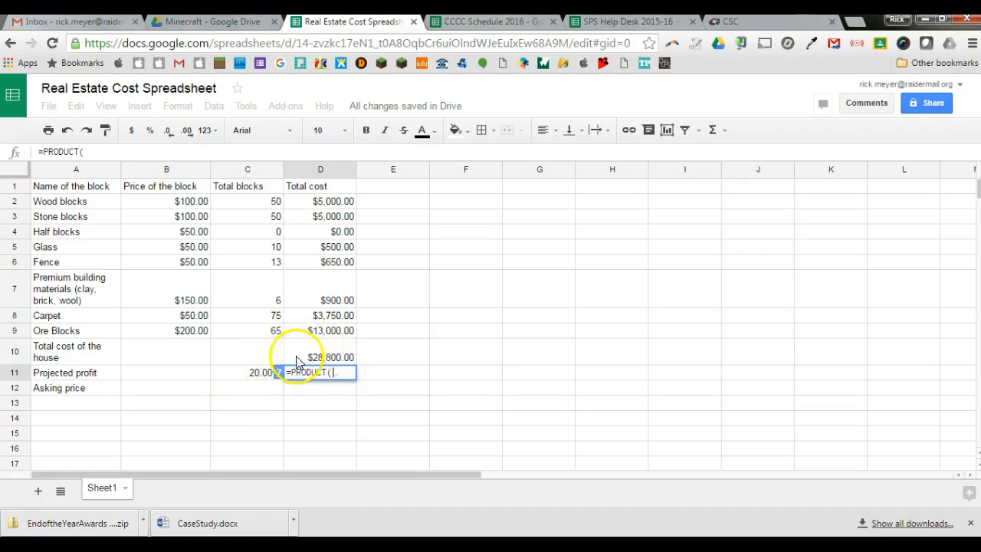
{"action": "left_click", "coordinate": [320, 359]}
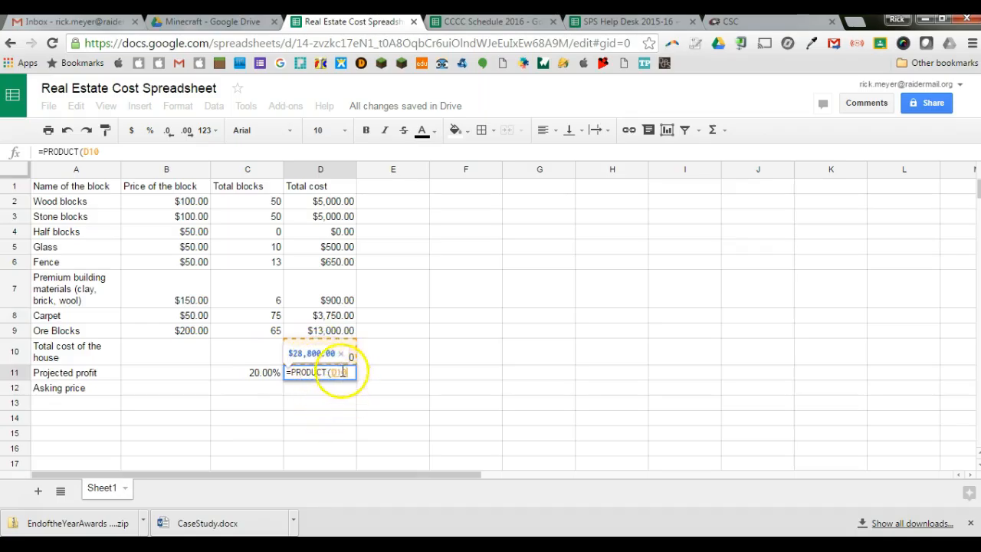
{"action": "type", "text": ","}
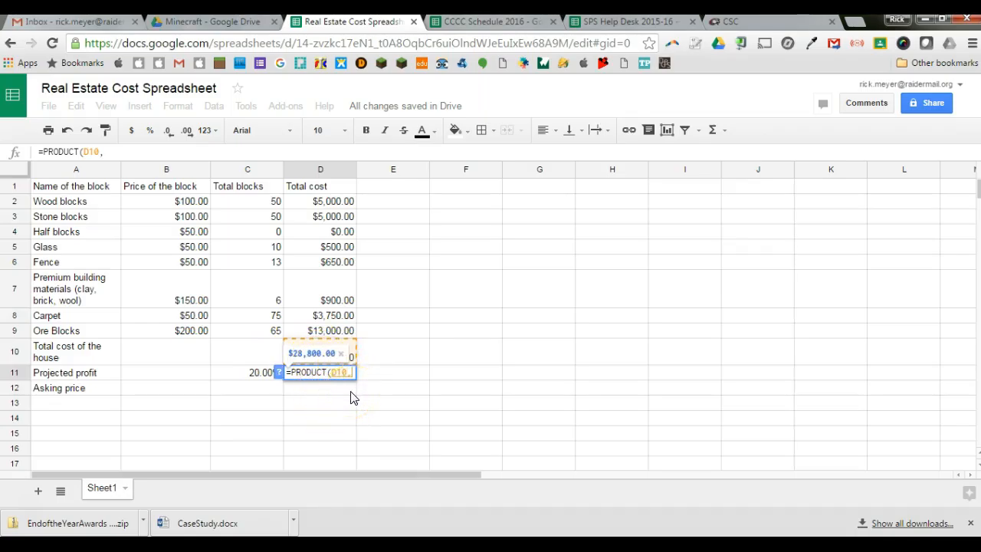
{"action": "left_click", "coordinate": [257, 375]}
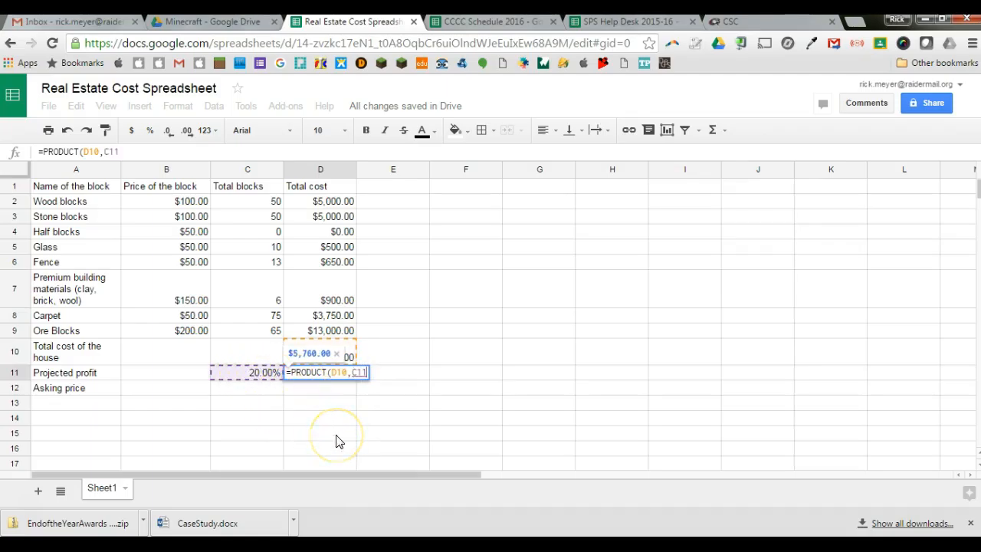
{"action": "type", "text": ")"}
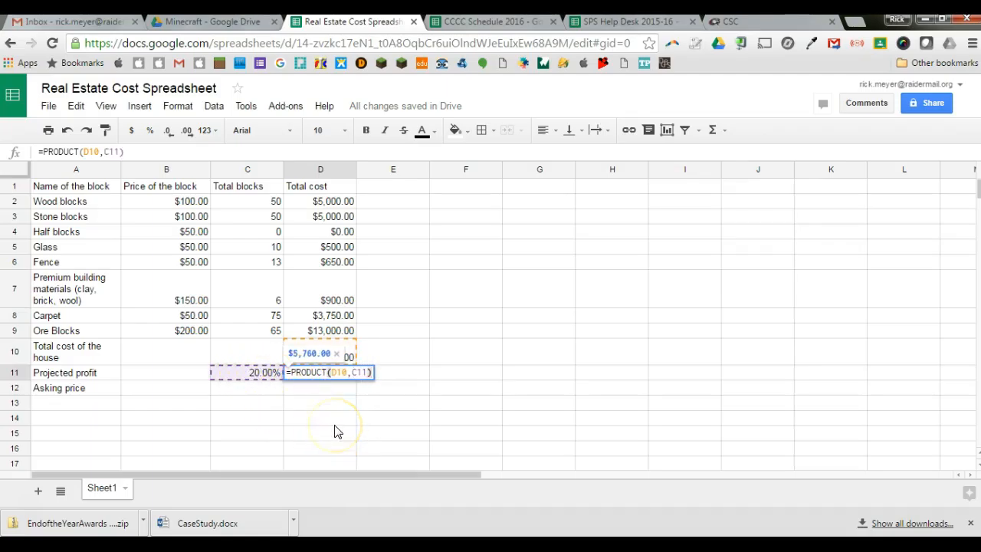
{"action": "key", "text": "Return"}
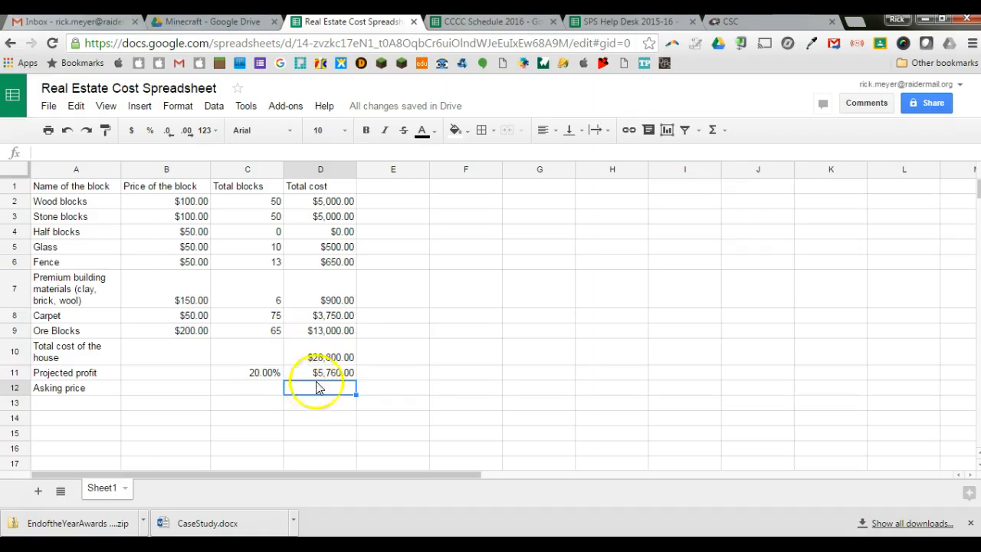
- Calculate the asking price in cell D12 with the formula =sum(D10:D11)
{"action": "type", "text": "="}
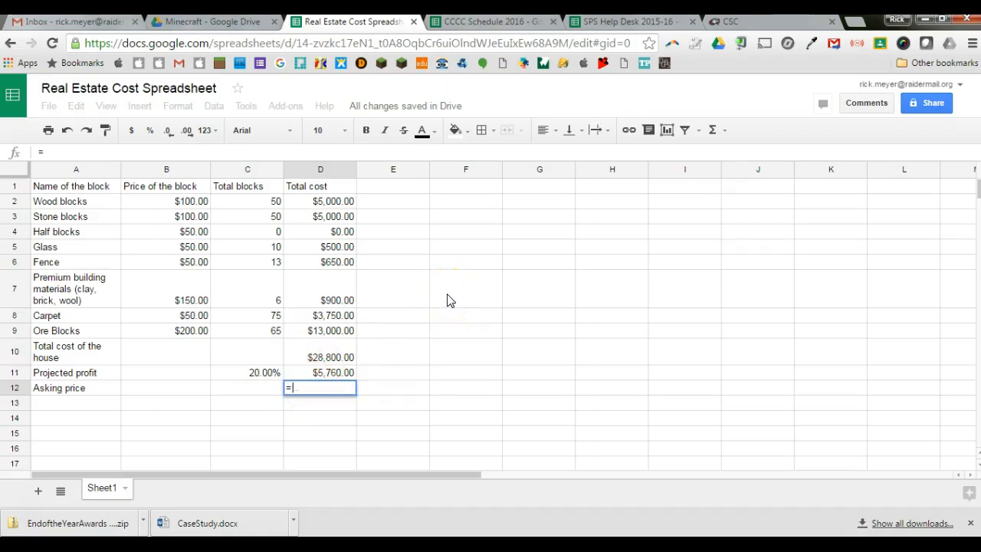
{"action": "type", "text": "sum"}
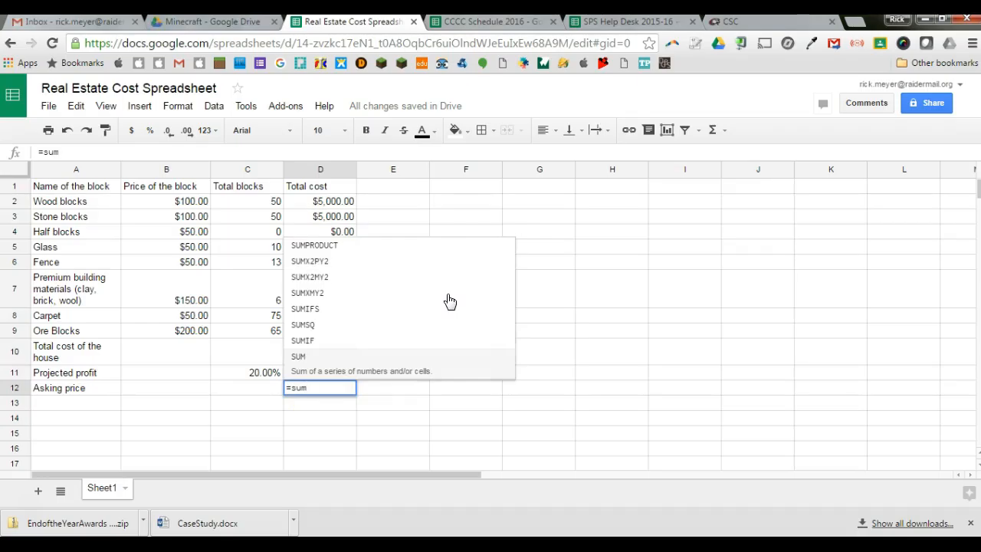
{"action": "type", "text": "("}
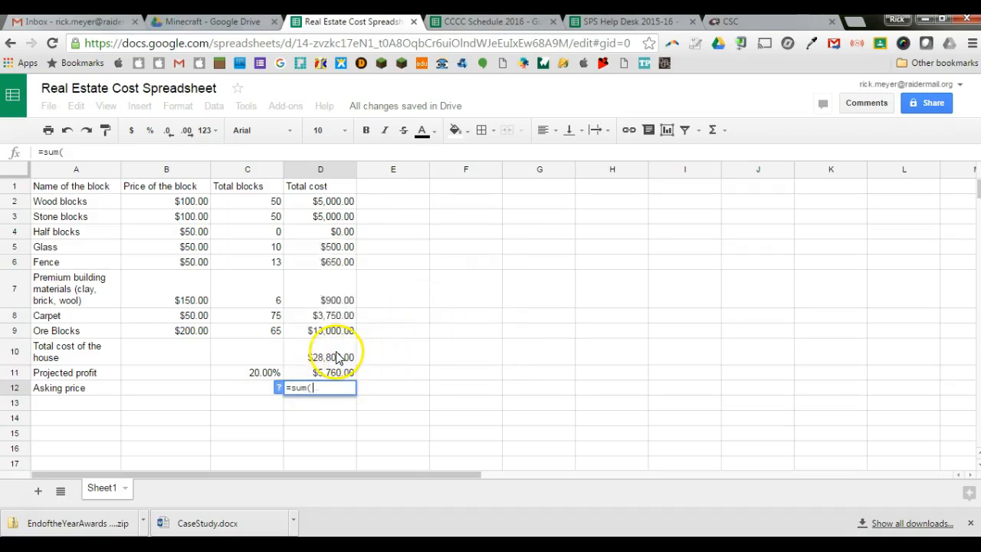
{"action": "left_click_drag", "start_coordinate": [346, 350], "coordinate": [334, 369]}
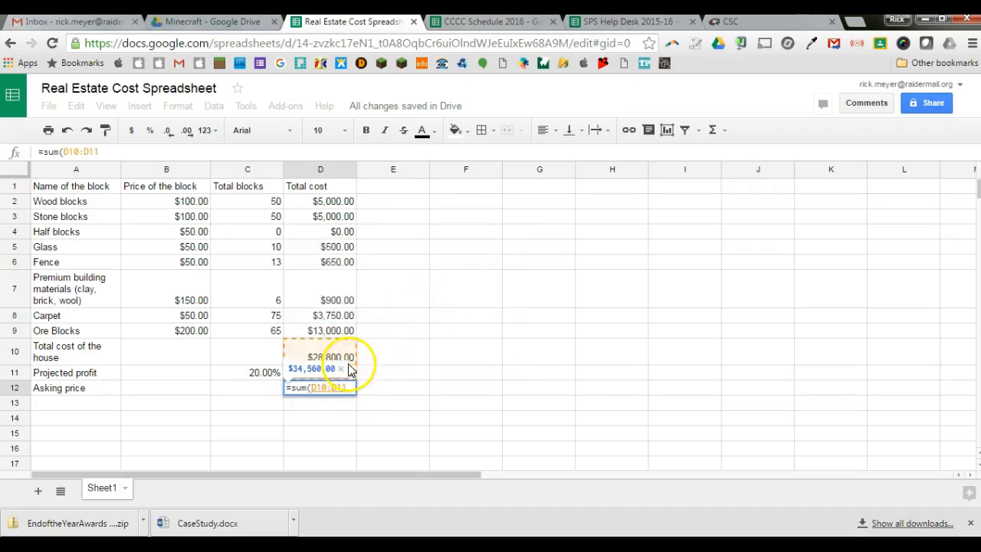
{"action": "type", "text": ")"}
{"action": "key", "text": "Return"}
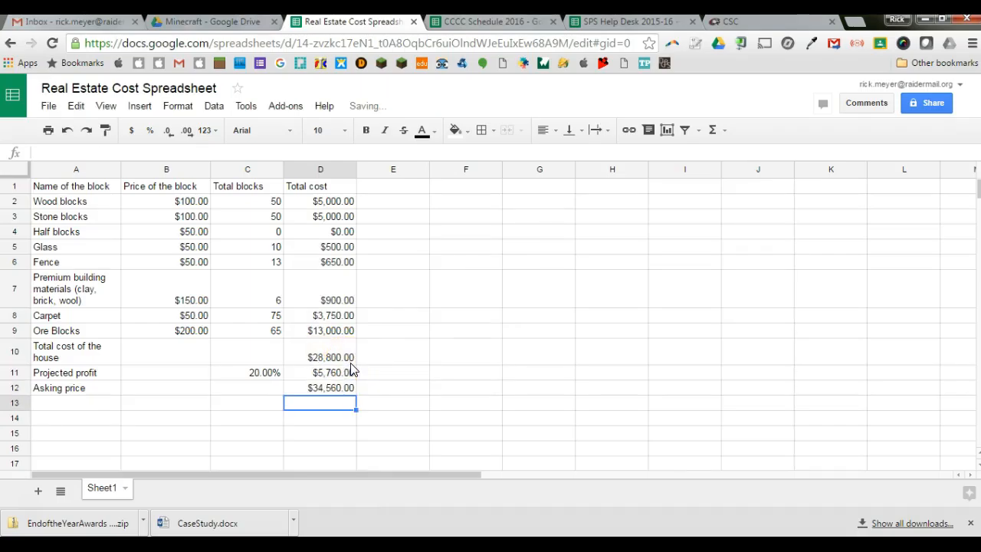